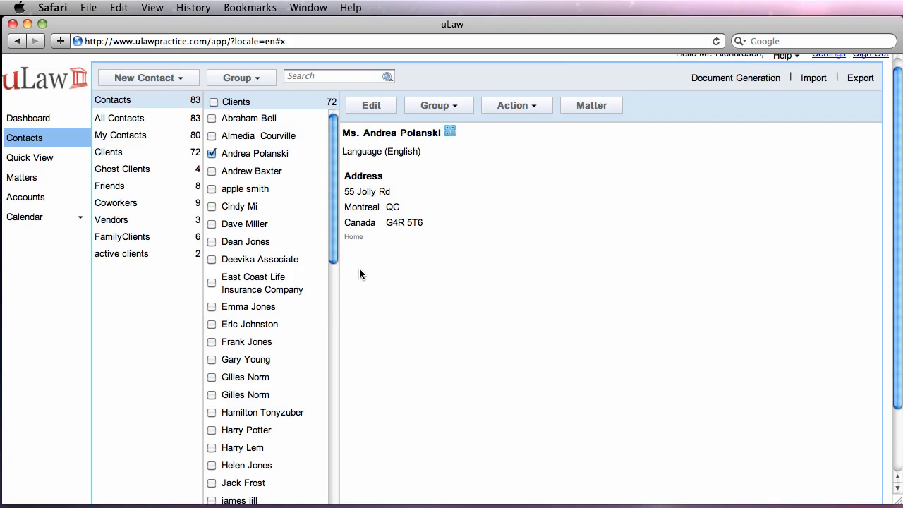
Show the New Contact dropdown's Add to… group choices in Contacts
left_click(152, 79)
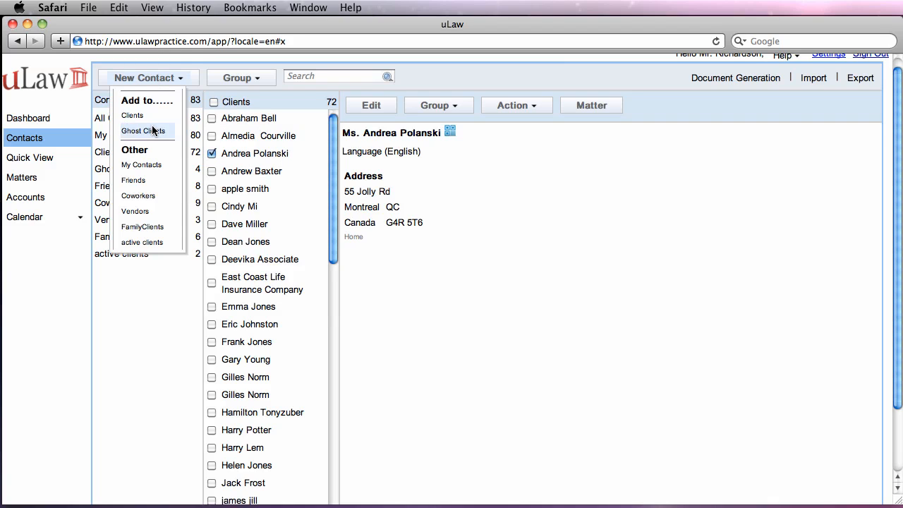
Add a new client with the client's first and last name, saving it to start a matter
left_click(134, 116)
left_click(433, 140)
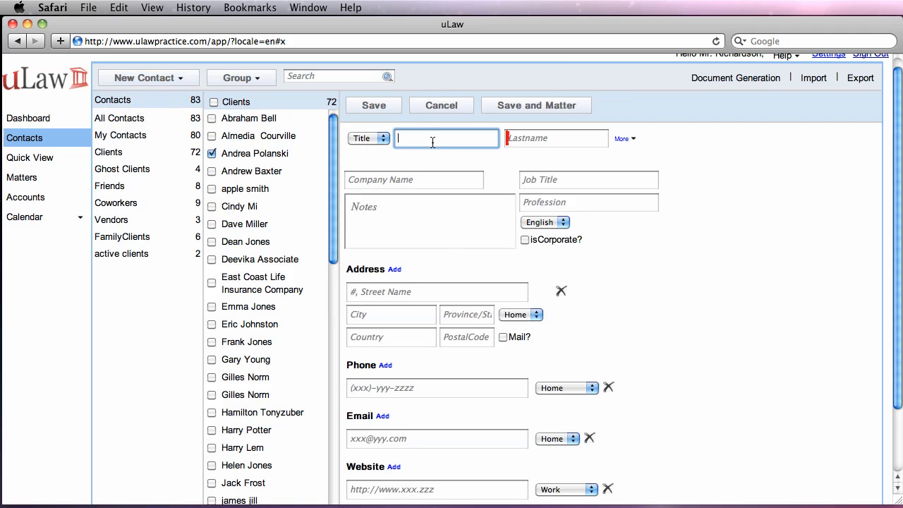
key("Tab")
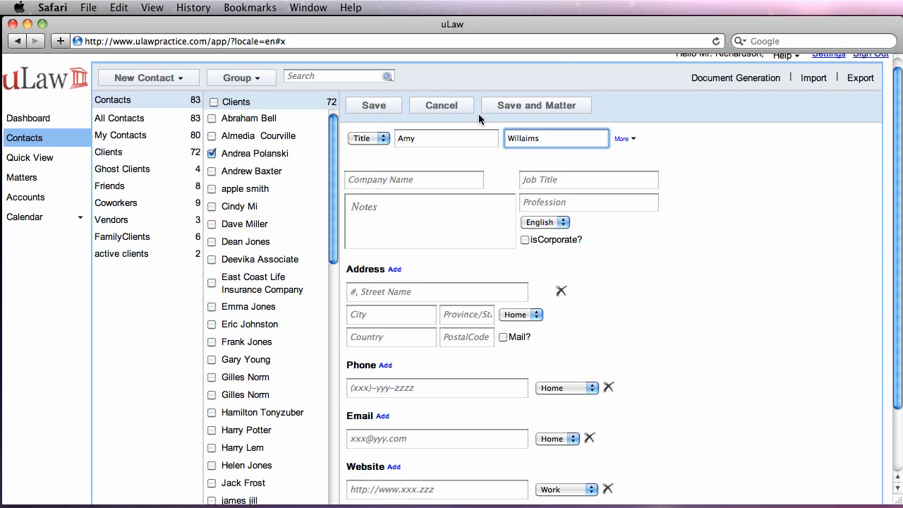
left_click(523, 105)
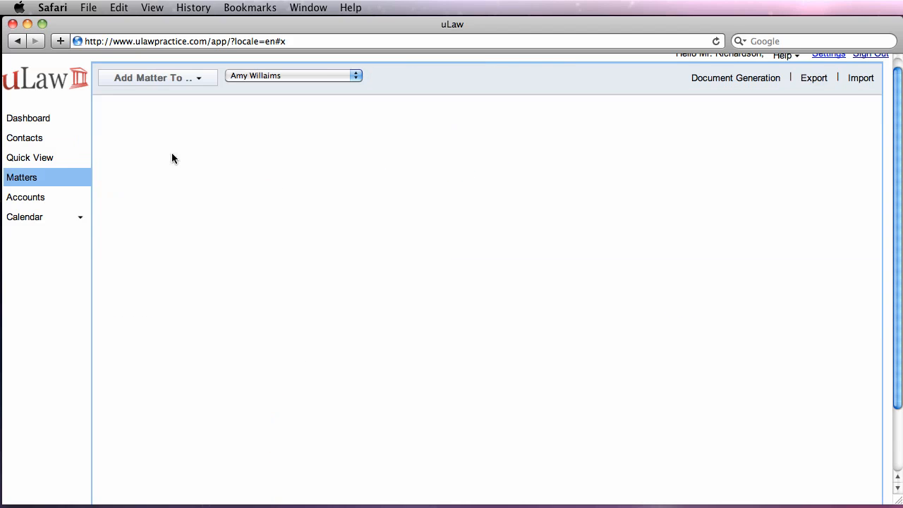
Save a new matter titled 'Speeding Matter' in the Traffic Violations category
left_click(145, 147)
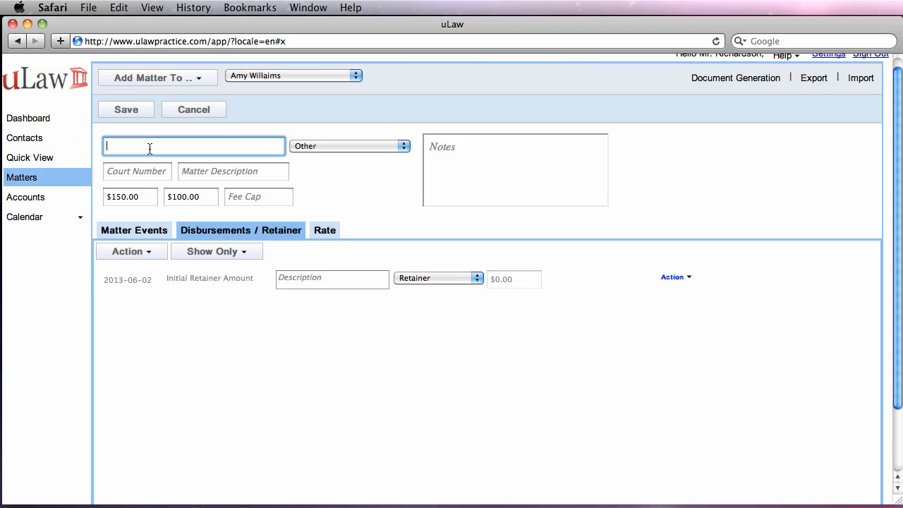
type("Speeding Matter")
left_click(362, 147)
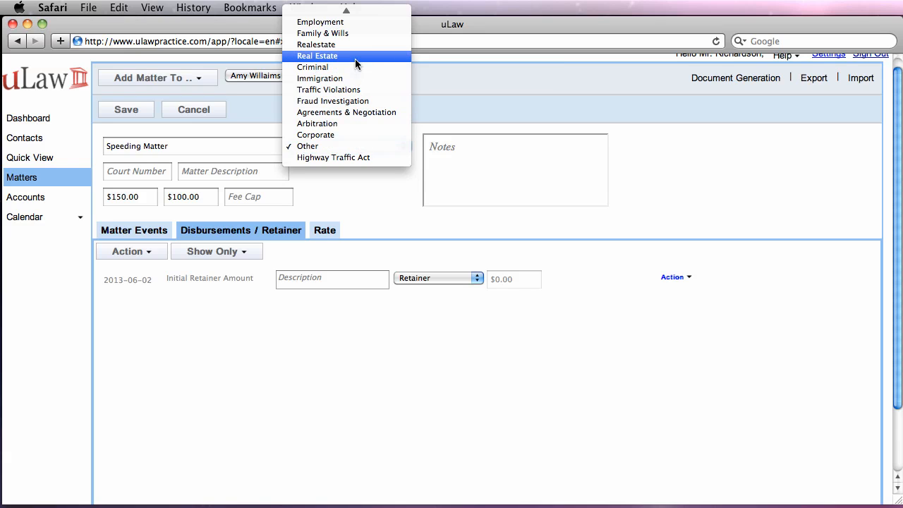
scroll(355, 36, "up", 1)
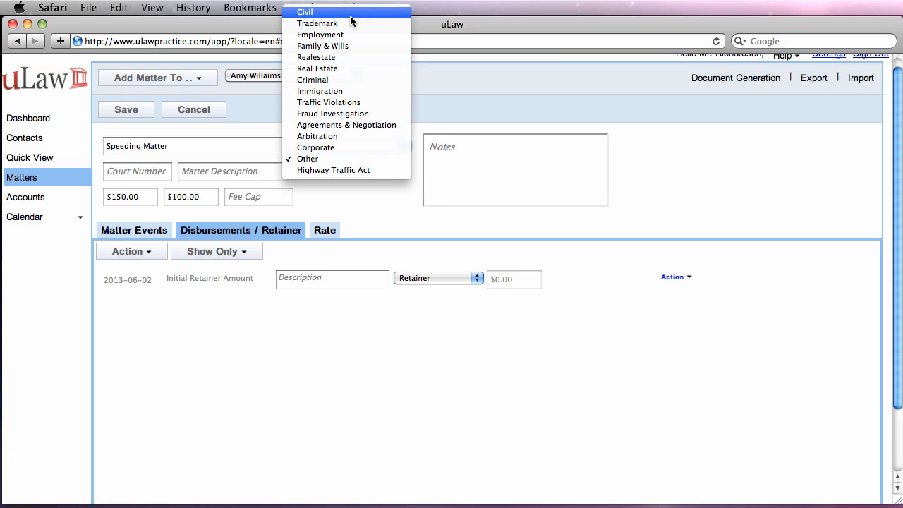
left_click(360, 106)
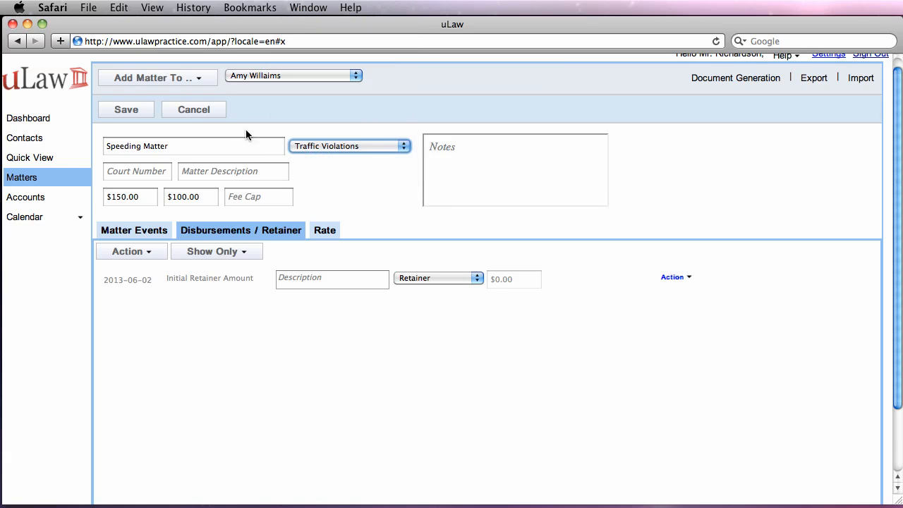
left_click(127, 111)
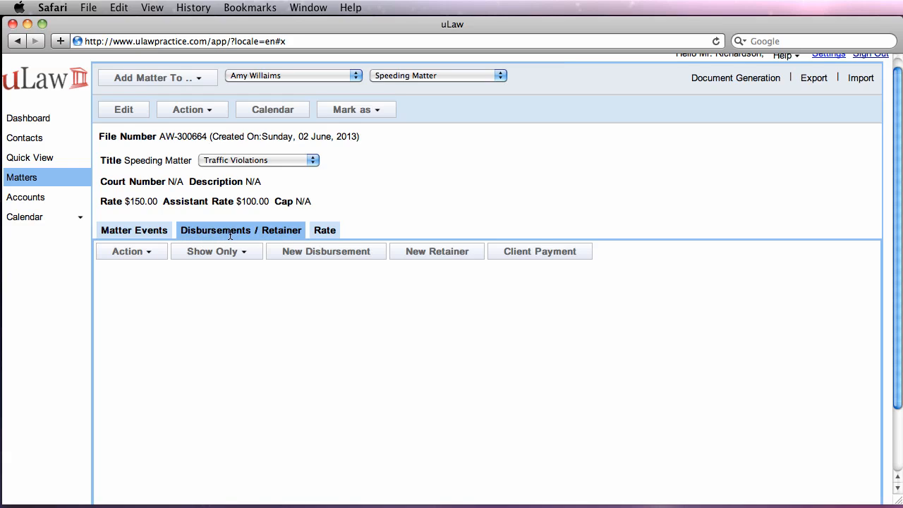
Apply a $500 cheque retainer, cheque number 43, to the Speeding Matter
left_click(437, 251)
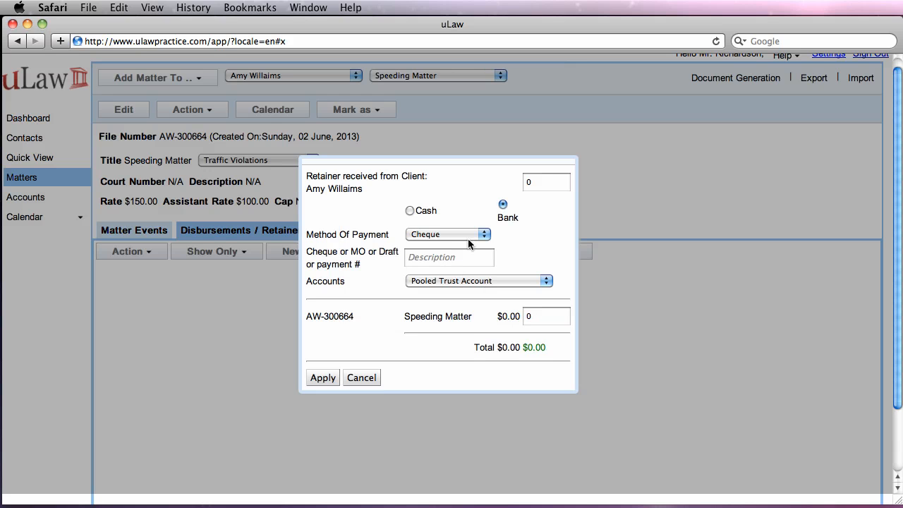
left_click(543, 182)
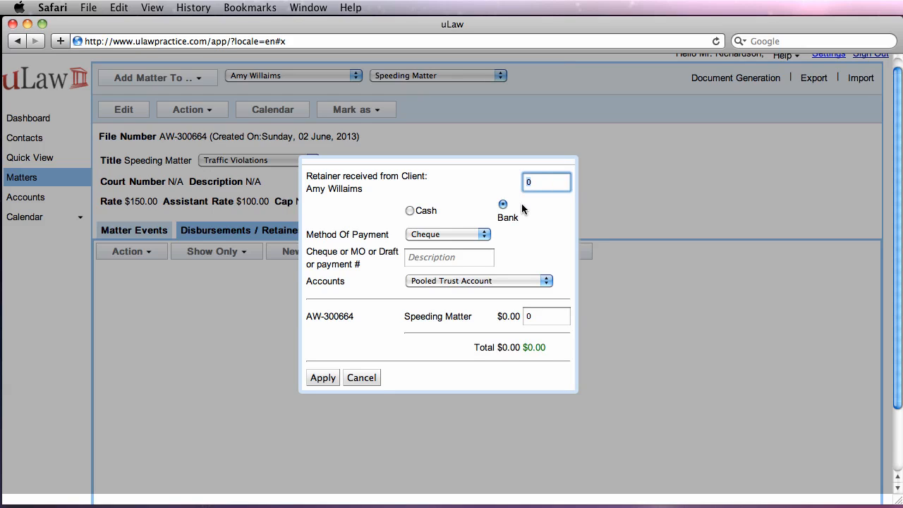
type("500")
left_click(529, 233)
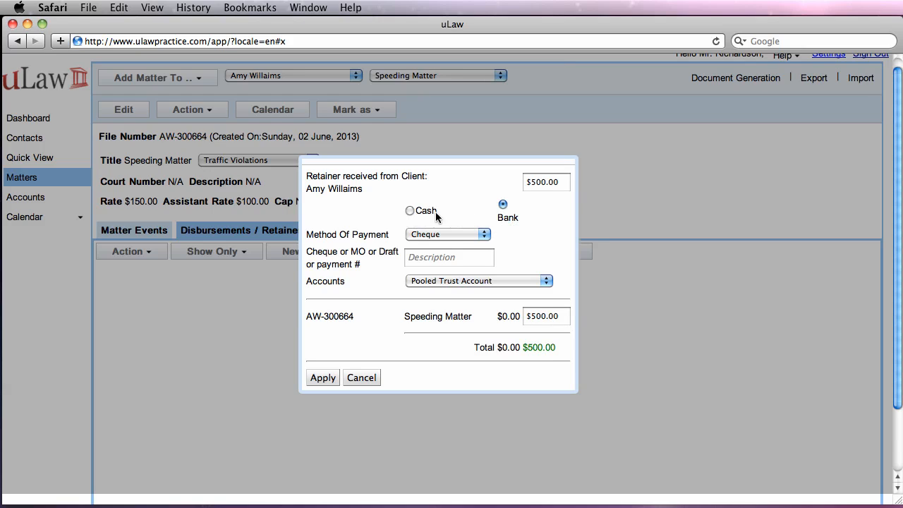
left_click(466, 234)
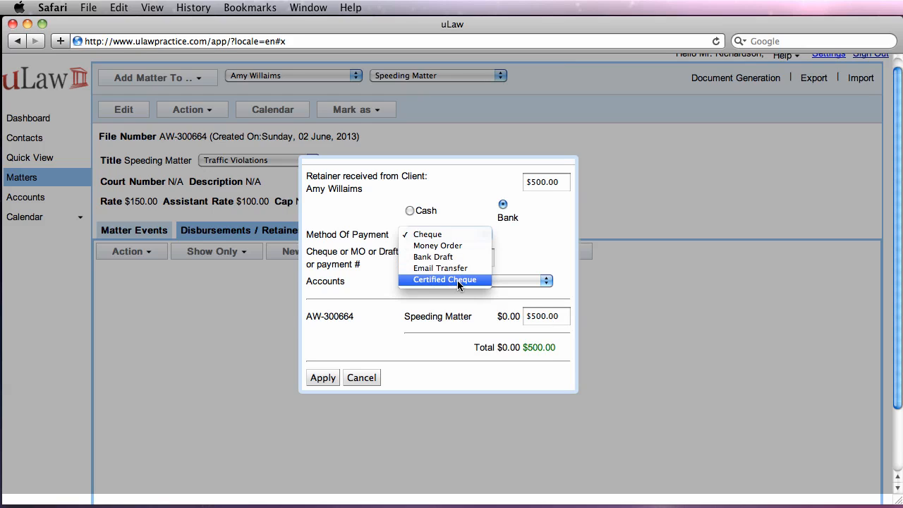
left_click(452, 239)
left_click(432, 258)
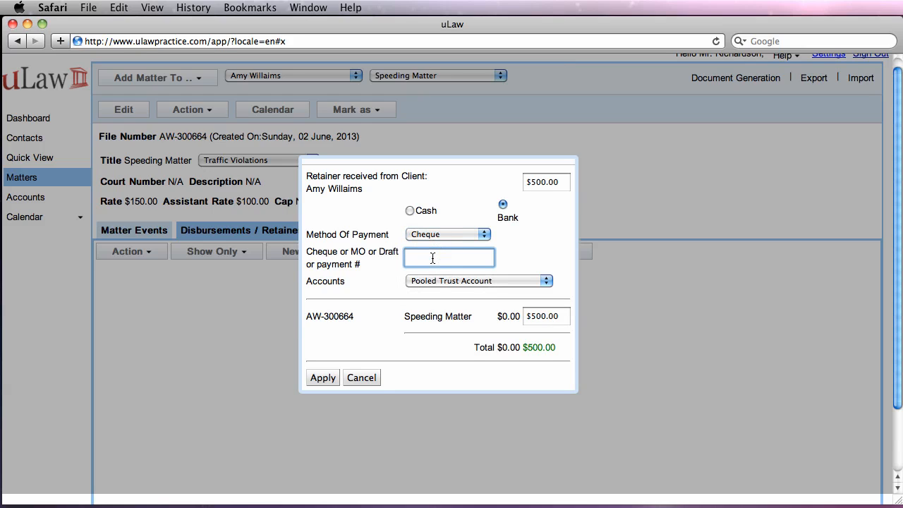
type("43")
left_click(319, 378)
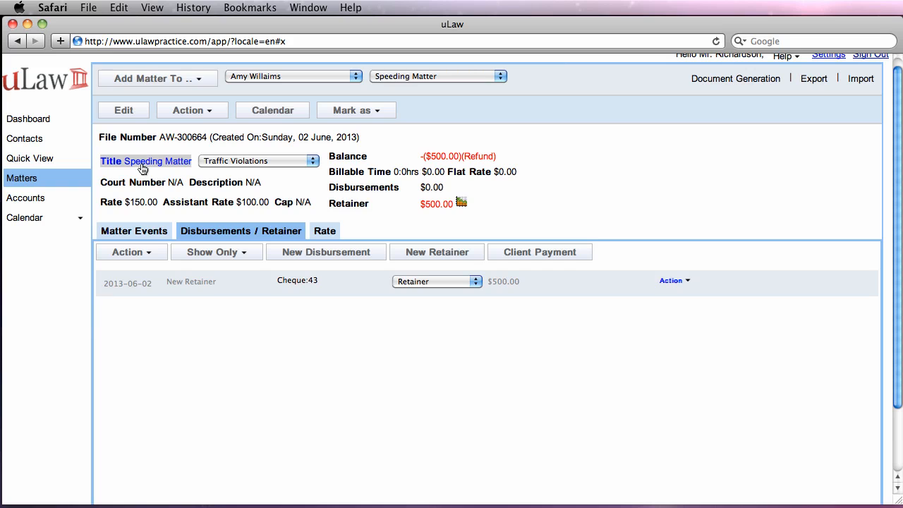
Verify the client and matter of the new $500 retainer in the trust transaction list, changing nothing
left_click(25, 199)
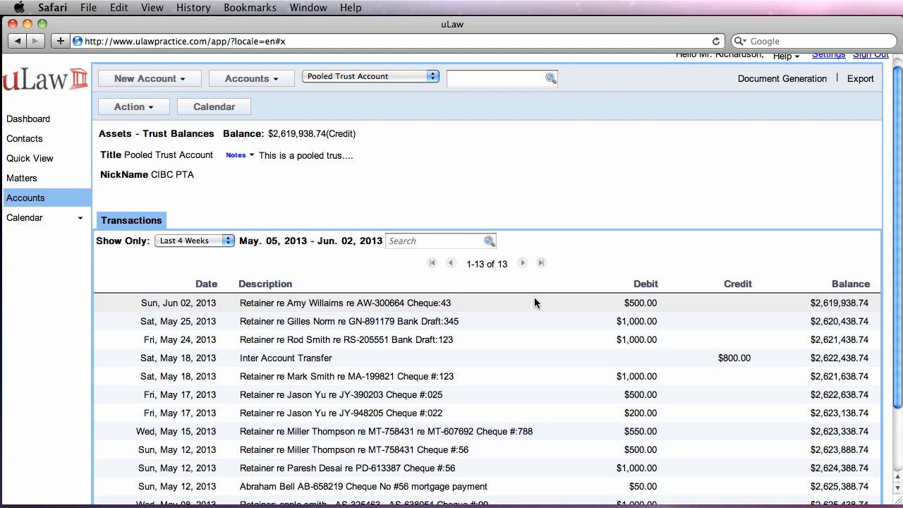
left_click(426, 303)
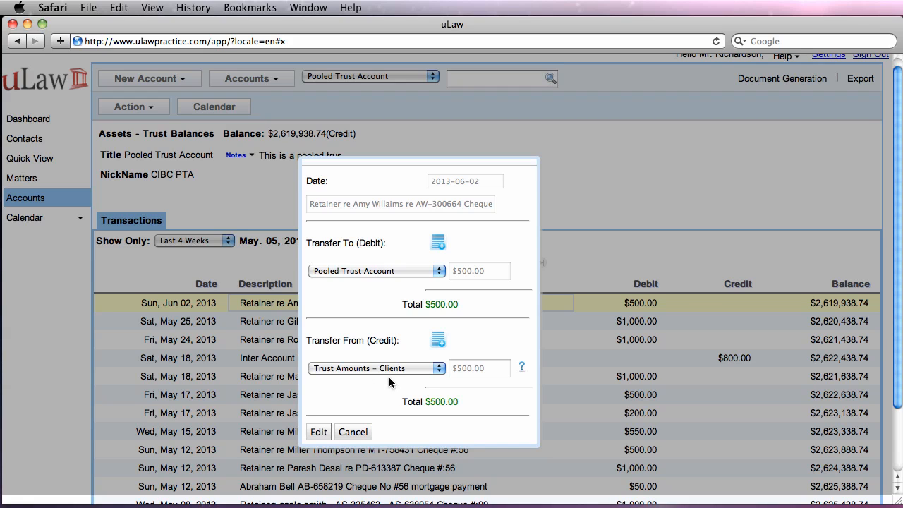
left_click(522, 367)
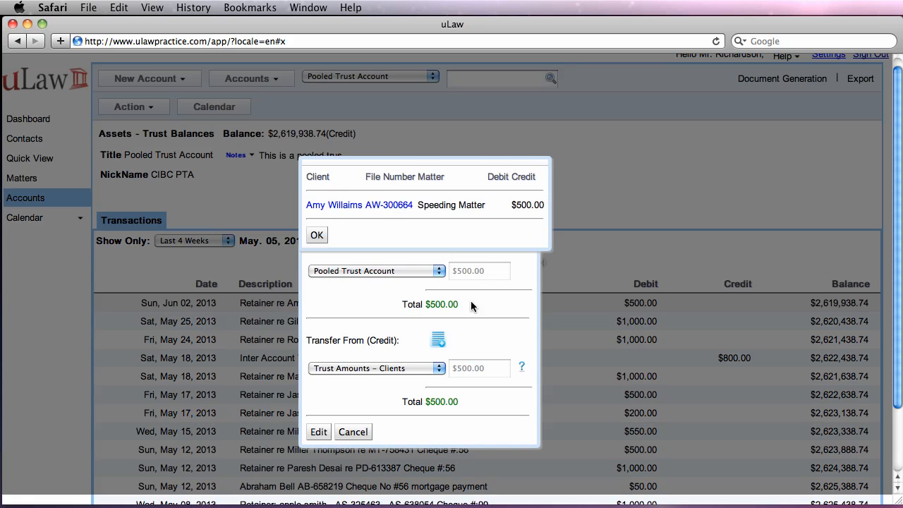
left_click(316, 235)
left_click(353, 433)
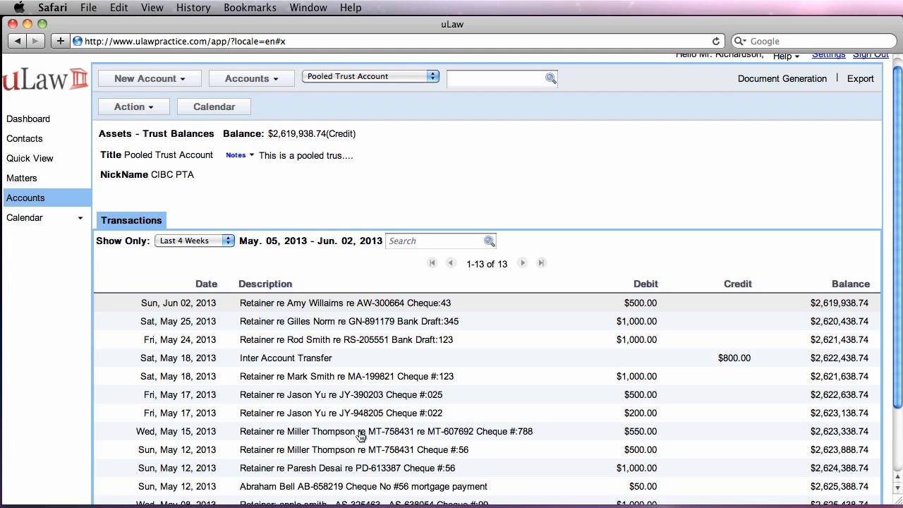
scroll(505, 374, "up", 1)
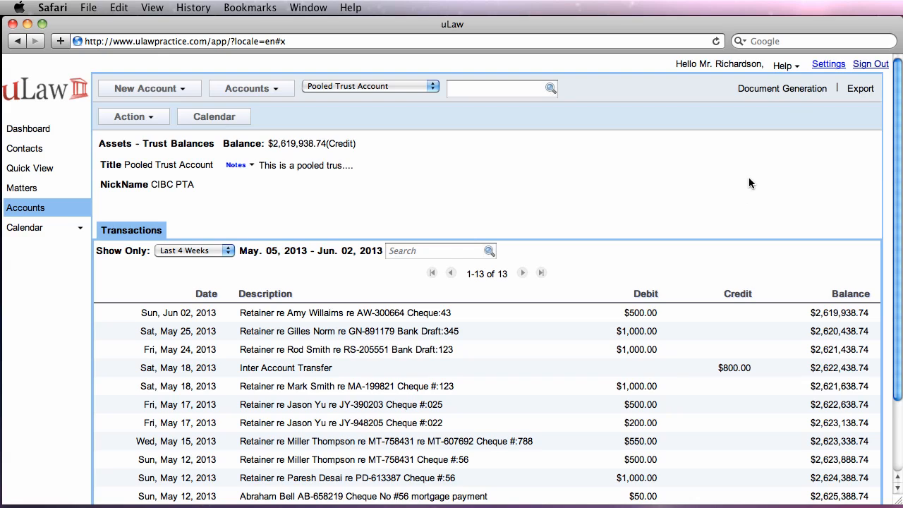
Download the new client's all-transactions Client's Trust ledger statement as a PDF
left_click(781, 91)
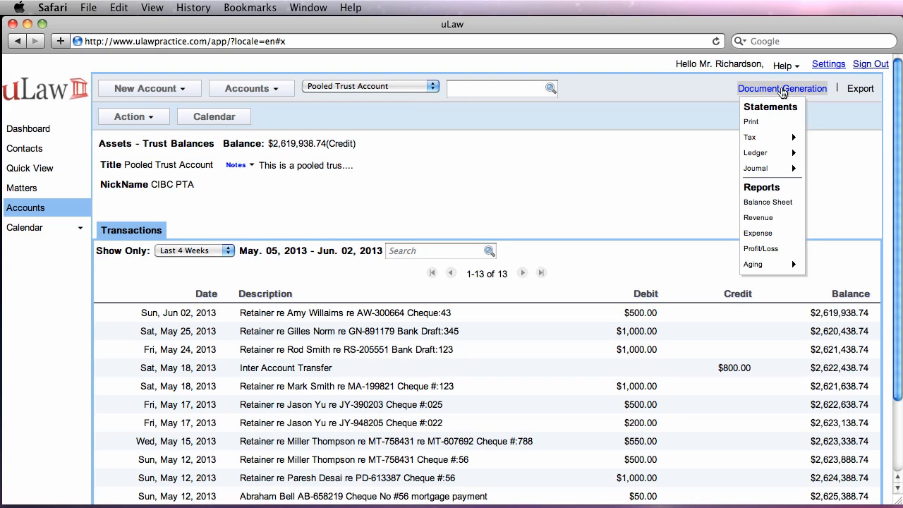
mouse_move(776, 157)
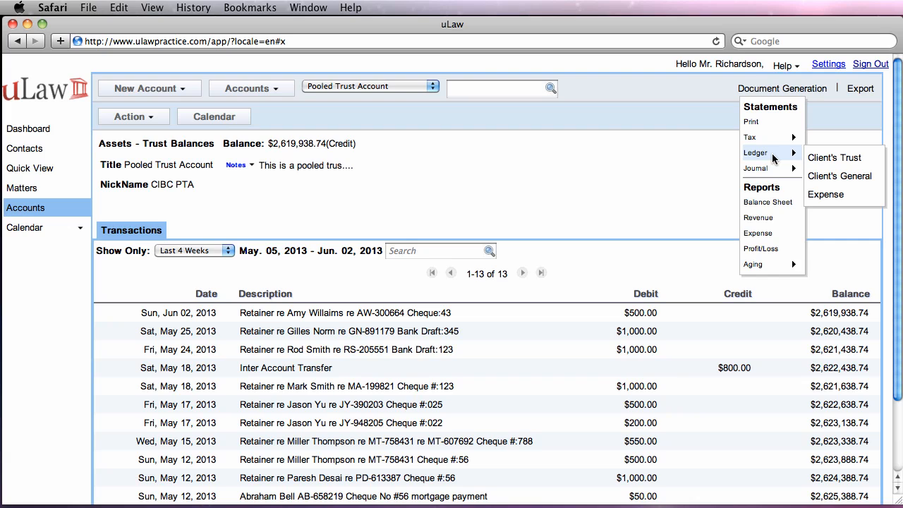
left_click(862, 160)
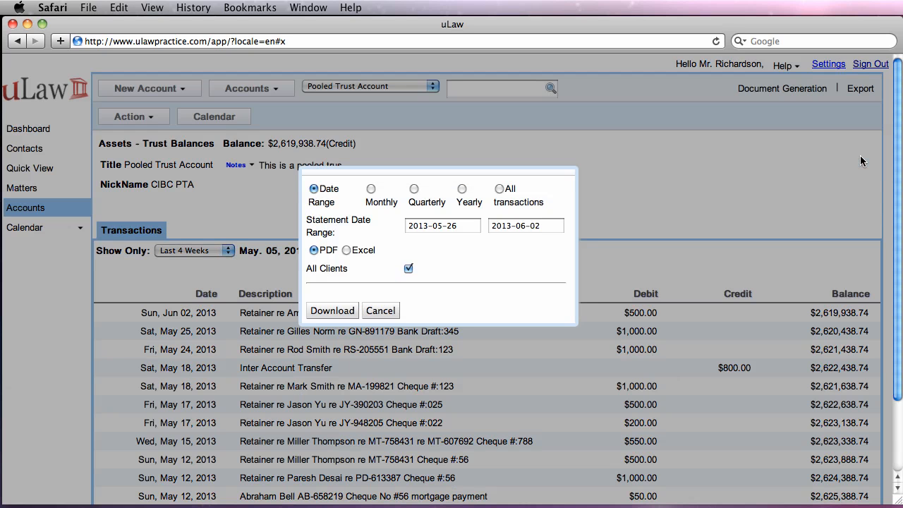
left_click(499, 189)
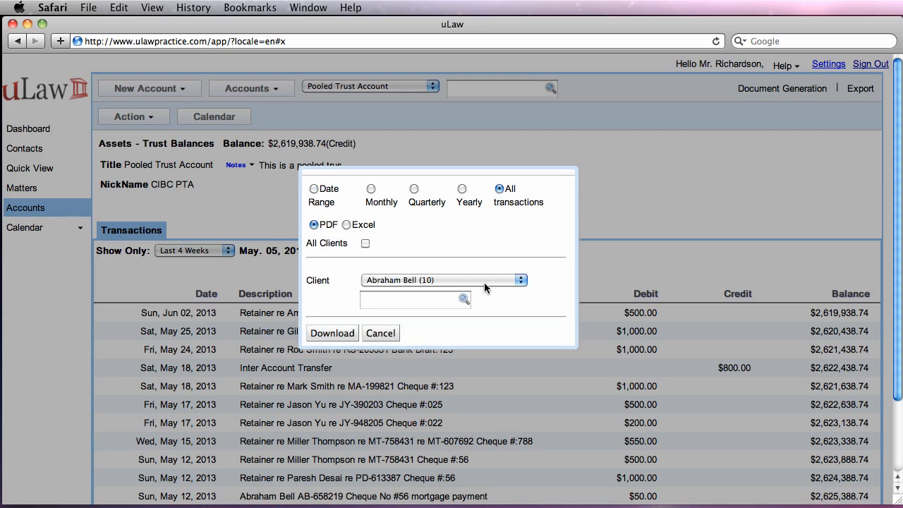
left_click(413, 302)
type("amy")
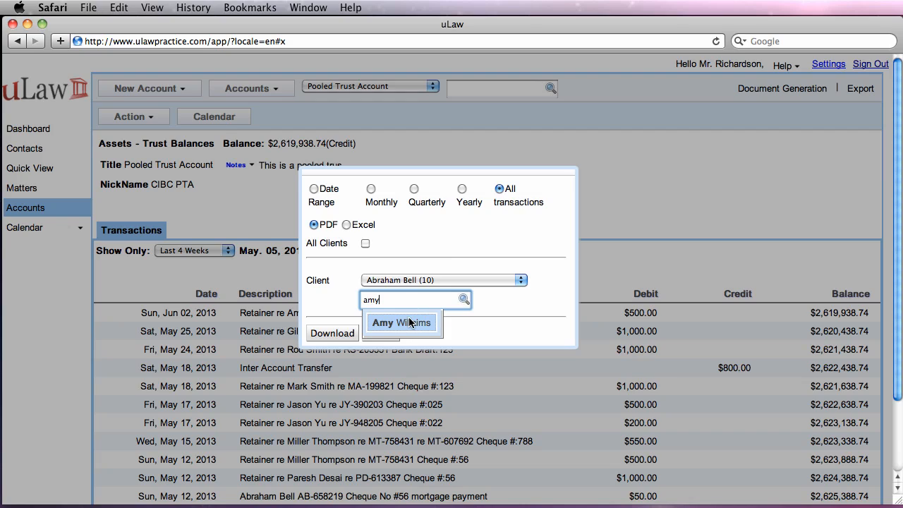
left_click(420, 324)
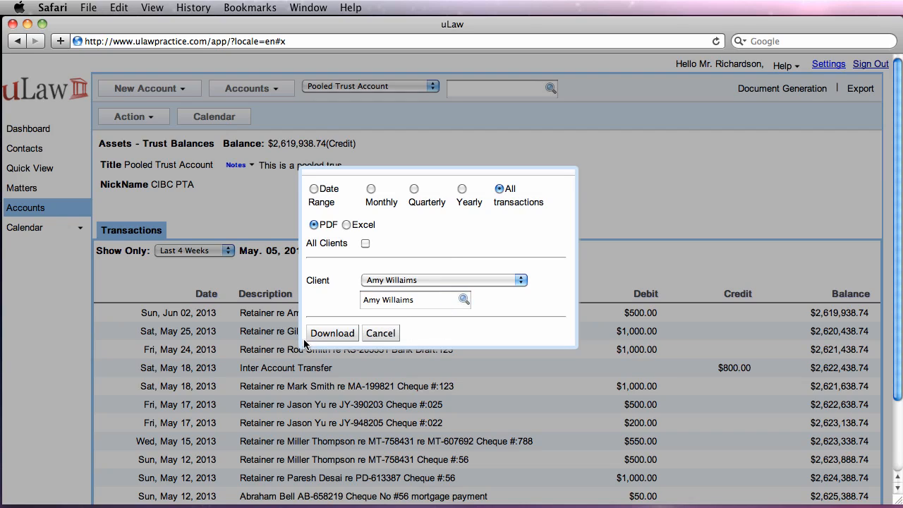
left_click(329, 333)
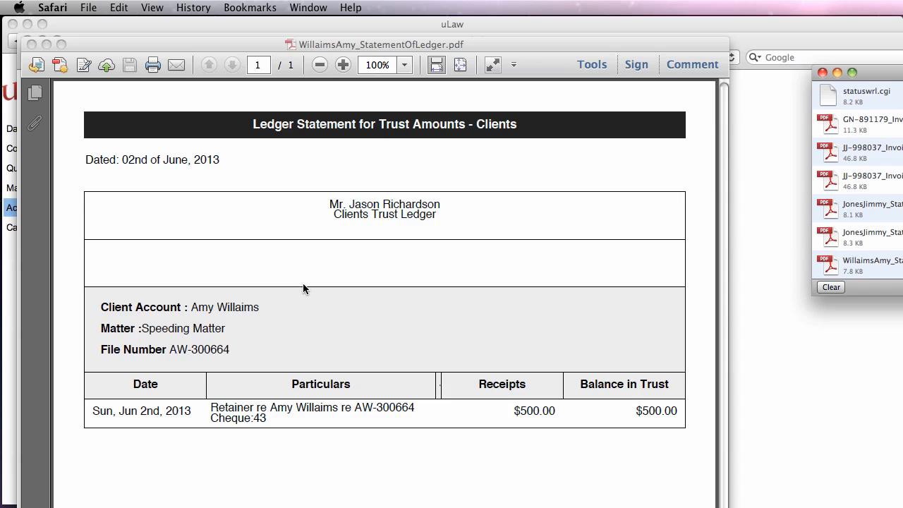
Scroll through the ledger statement PDF to review the $500 retainer entry
scroll(303, 288, "down", 5)
scroll(303, 287, "up", 3)
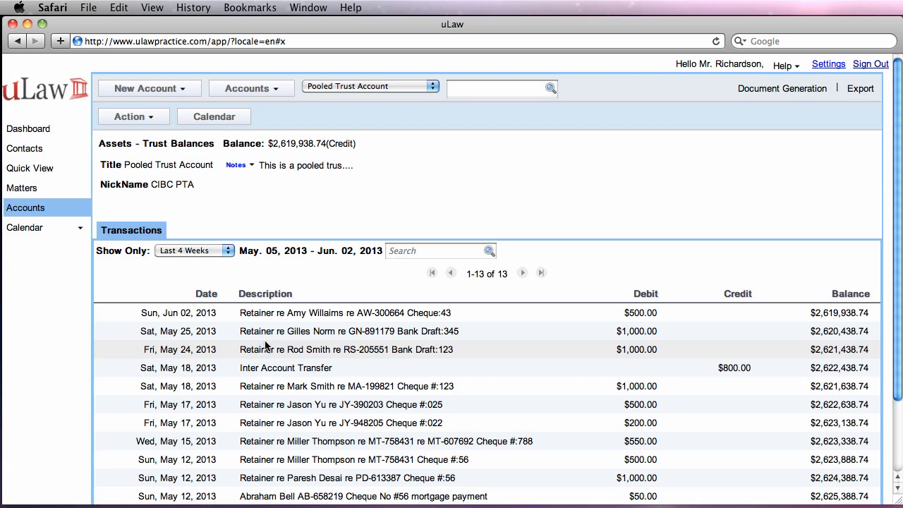
left_click(23, 189)
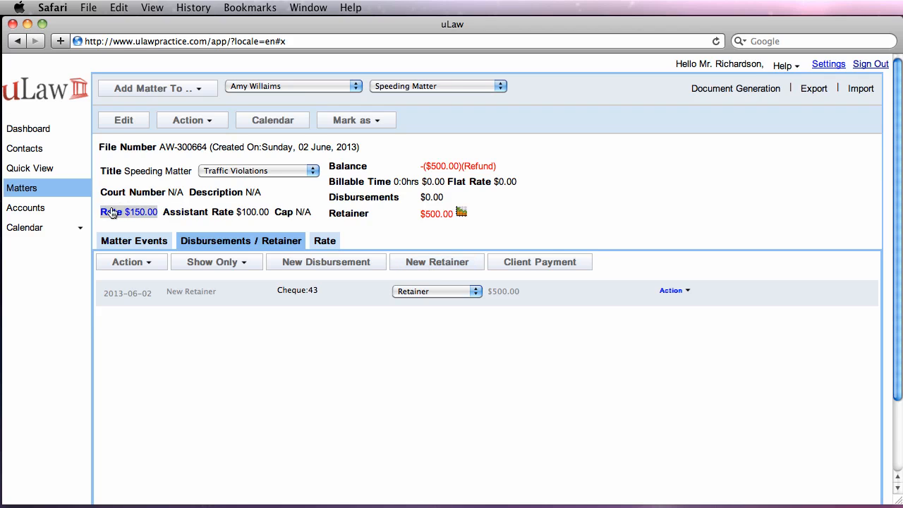
left_click(28, 208)
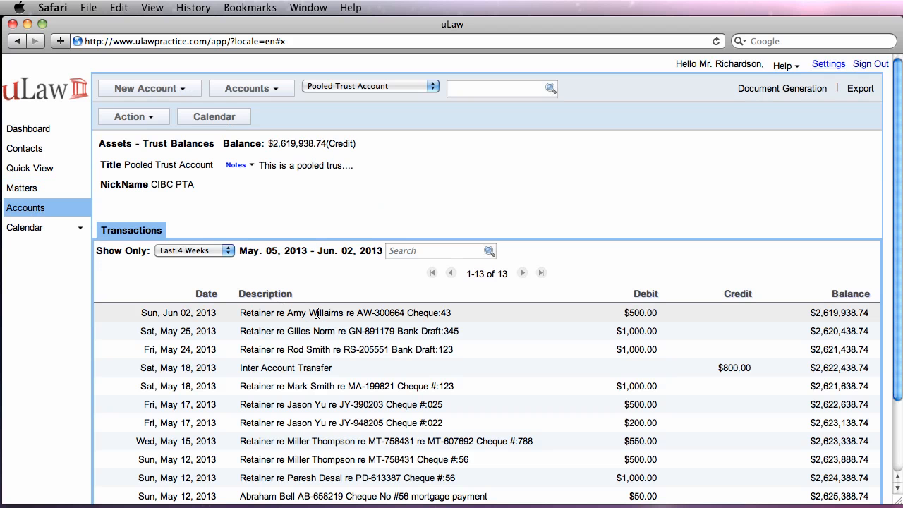
left_click(318, 313)
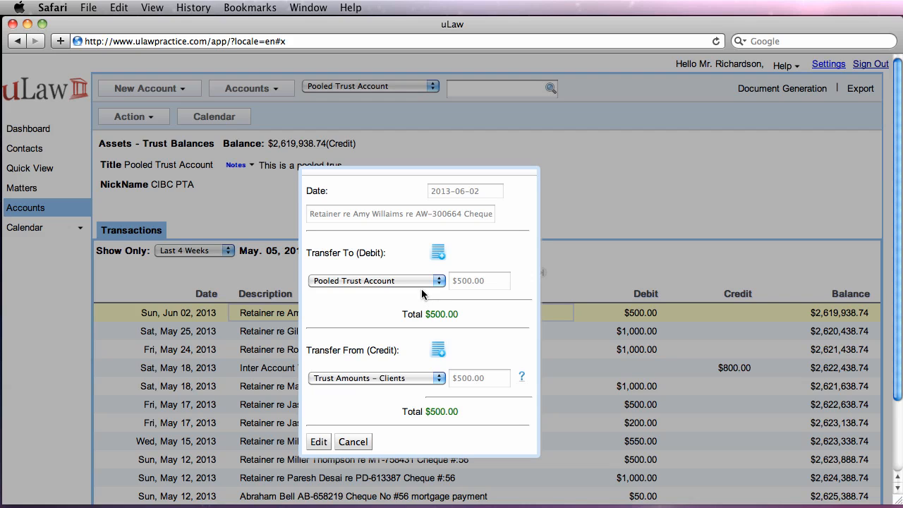
left_click(354, 443)
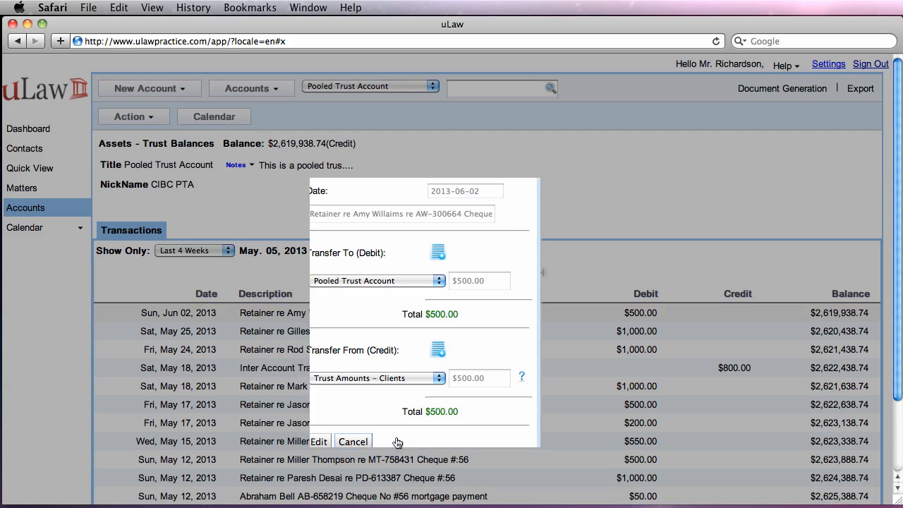